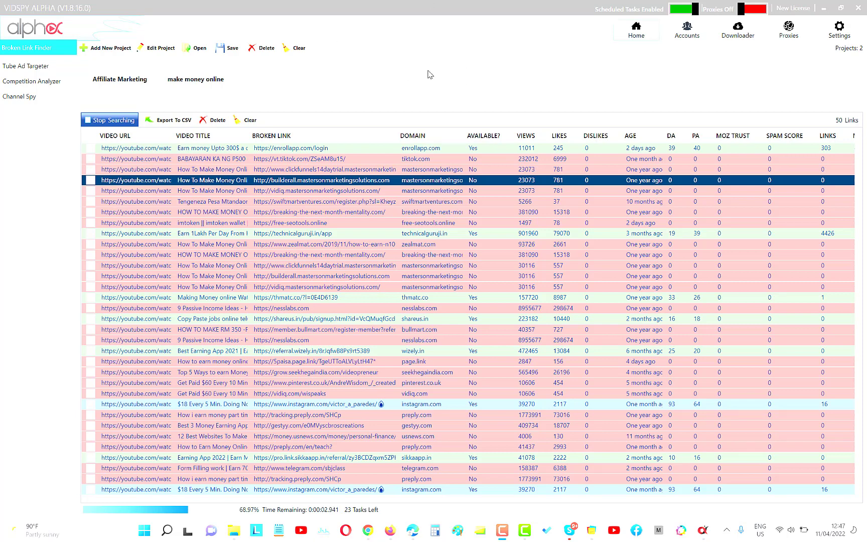
pyautogui.click(122, 79)
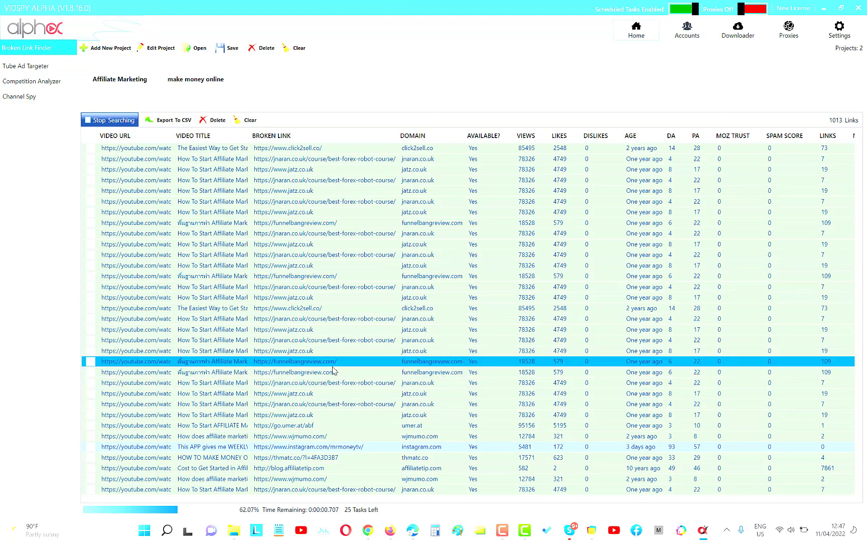
pyautogui.click(115, 48)
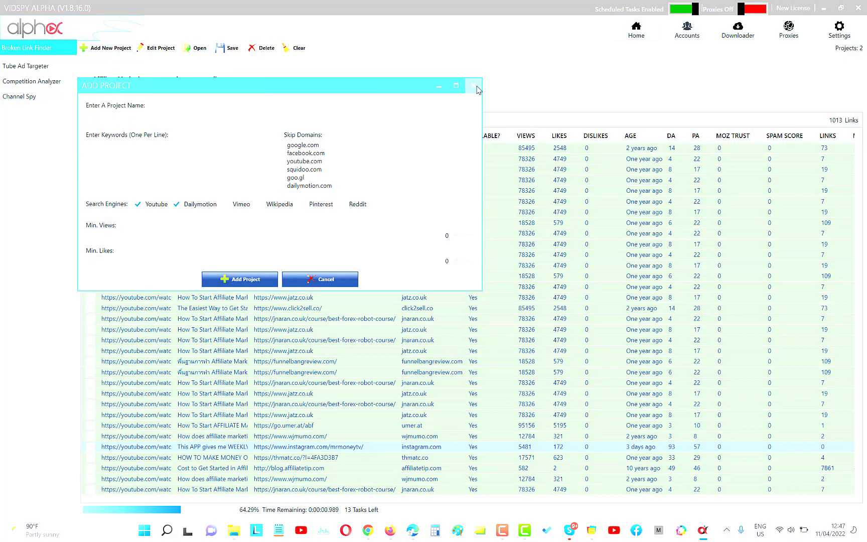
pyautogui.click(474, 86)
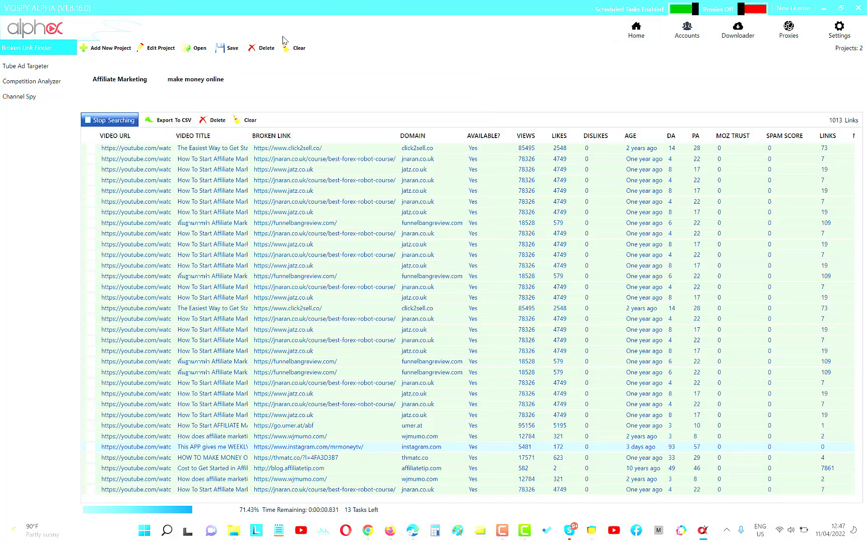
pyautogui.click(163, 48)
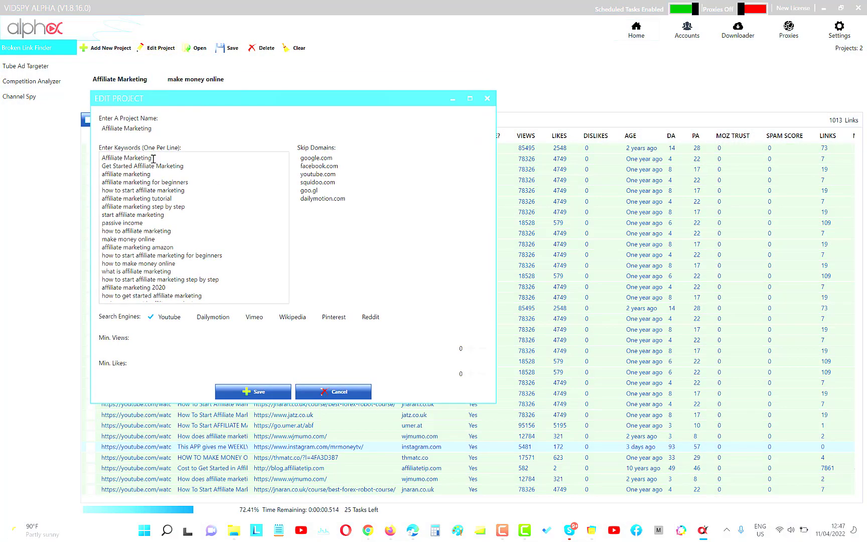
pyautogui.scroll(-10, 206, 206)
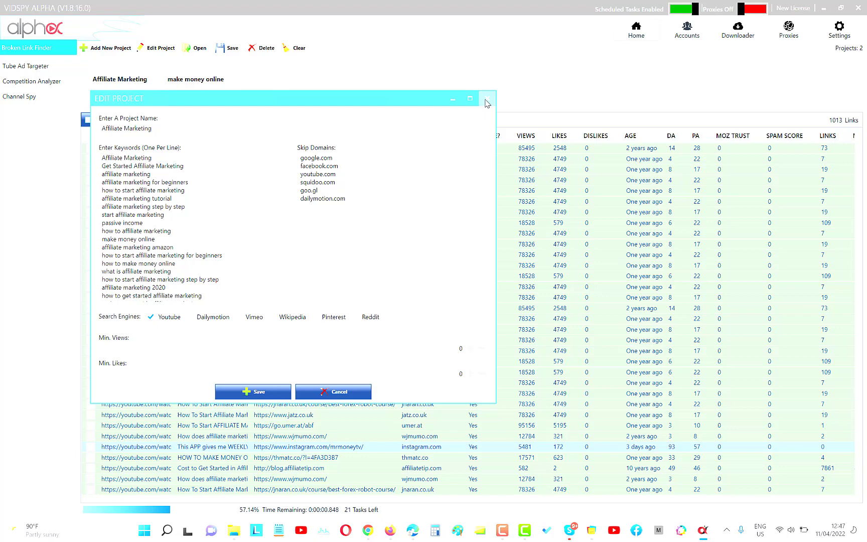
pyautogui.click(487, 99)
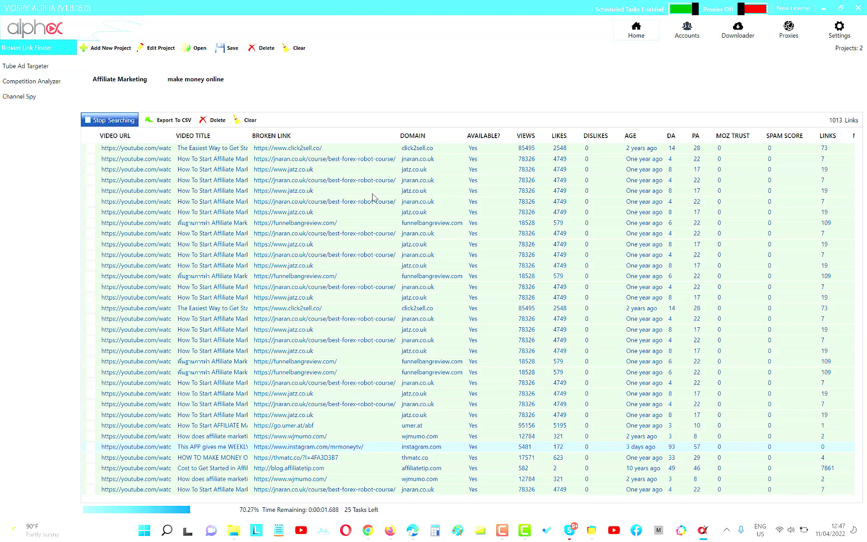
# Look up funnelbangreview.com on Namecheap, found available at $8.98/yr, and select the domain heading.
pyautogui.click(425, 223)
pyautogui.rightClick(425, 224)
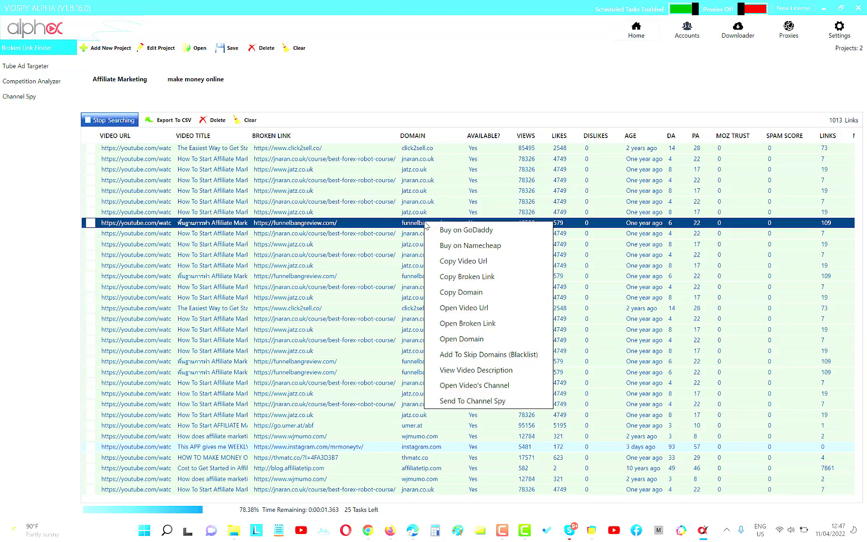
pyautogui.click(472, 247)
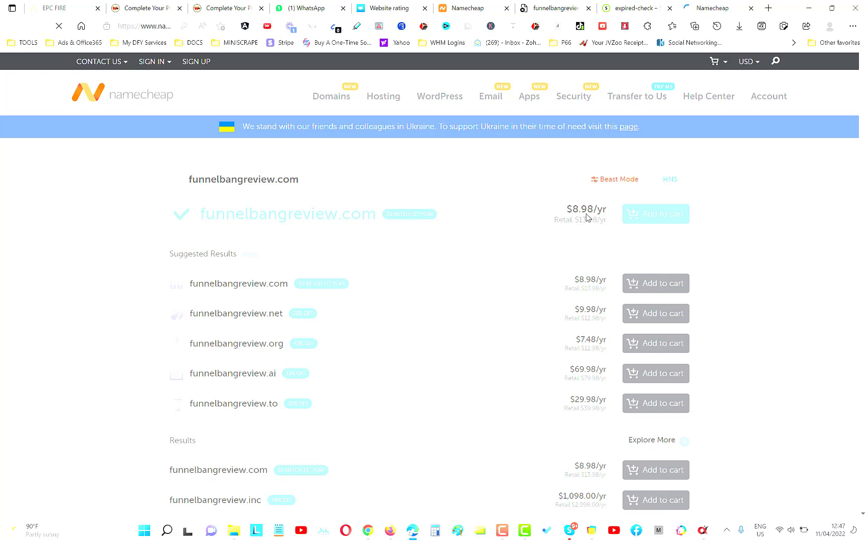
pyautogui.moveTo(297, 179); pyautogui.dragTo(187, 181)
# Open funnelbangreview.com in a new Edge tab, which shows a 'can't reach this page' error.
pyautogui.rightClick(205, 179)
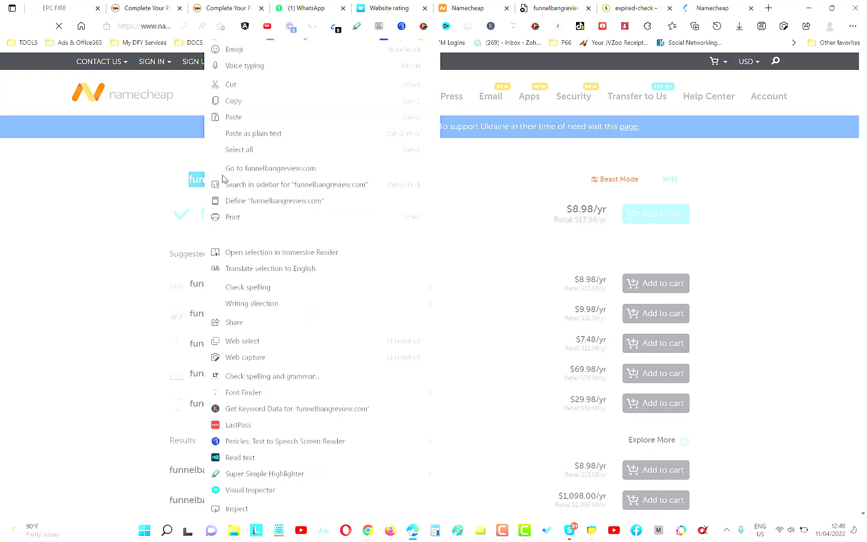
pyautogui.click(260, 168)
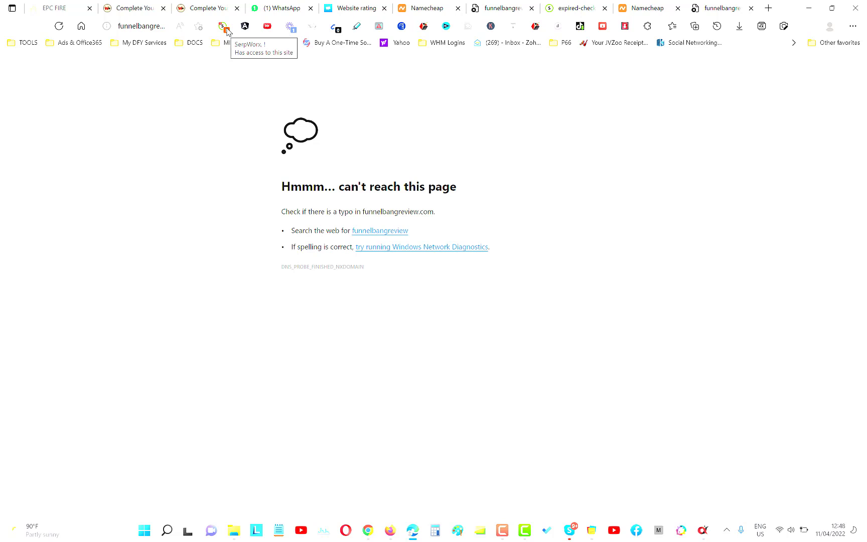
# Check funnelbangreview.com in SerpWorx: Trust Flow 1, Citation Flow 4, PA 22, DA 6, Available.
pyautogui.click(226, 29)
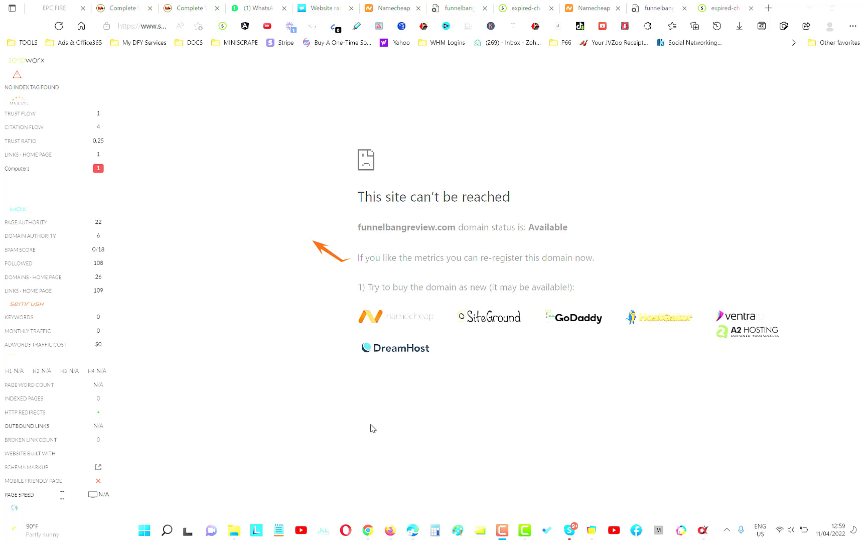
# Return to VidSpy Alpha, browse the results, and load the make money online project's 60 links.
pyautogui.click(705, 531)
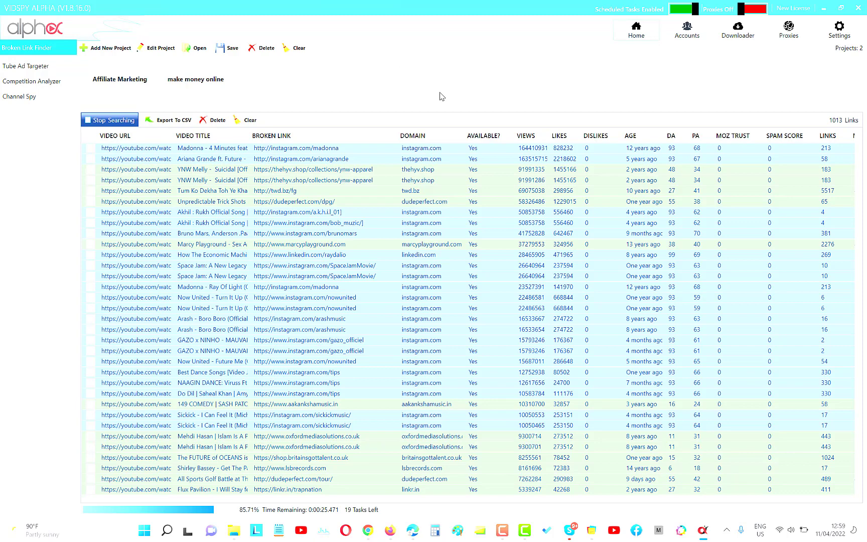
pyautogui.moveTo(321, 148); pyautogui.dragTo(429, 325)
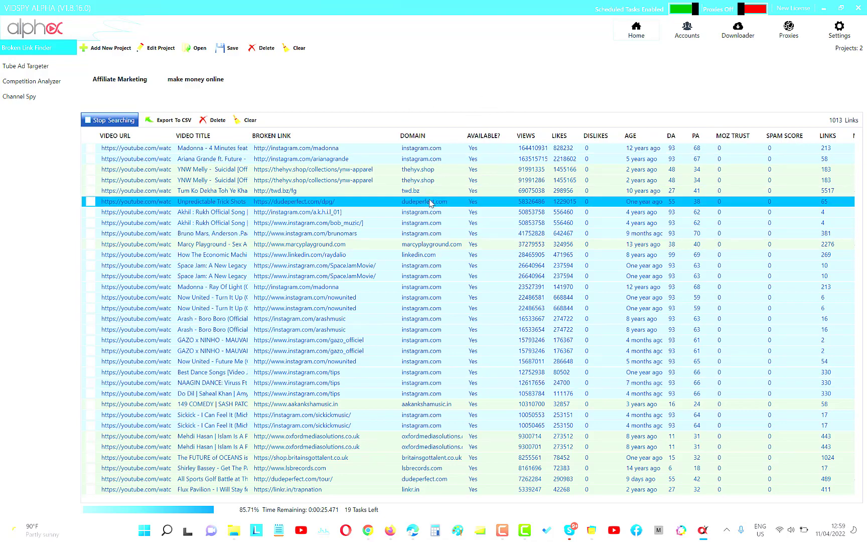
pyautogui.click(210, 79)
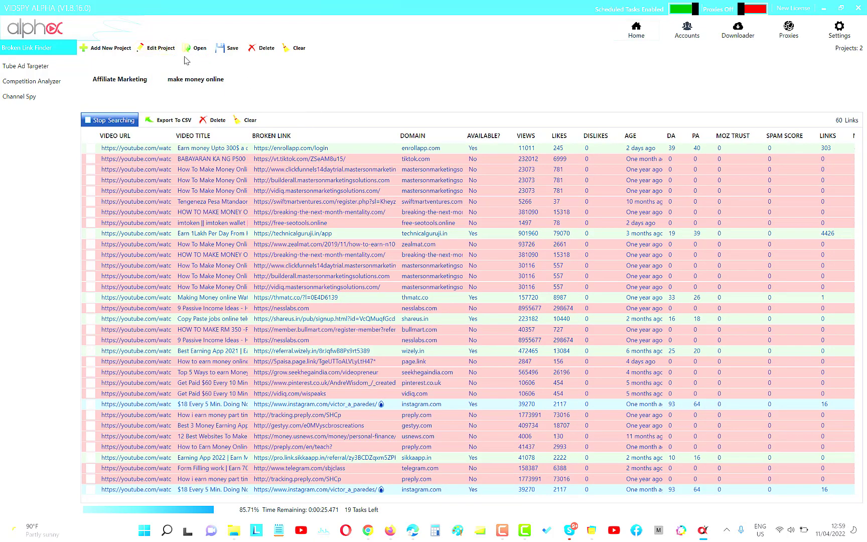
pyautogui.click(159, 49)
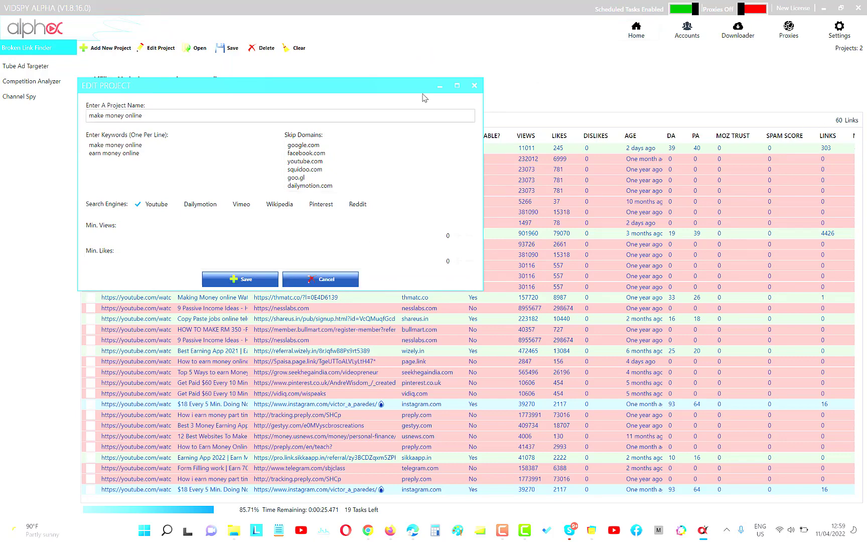
pyautogui.click(475, 86)
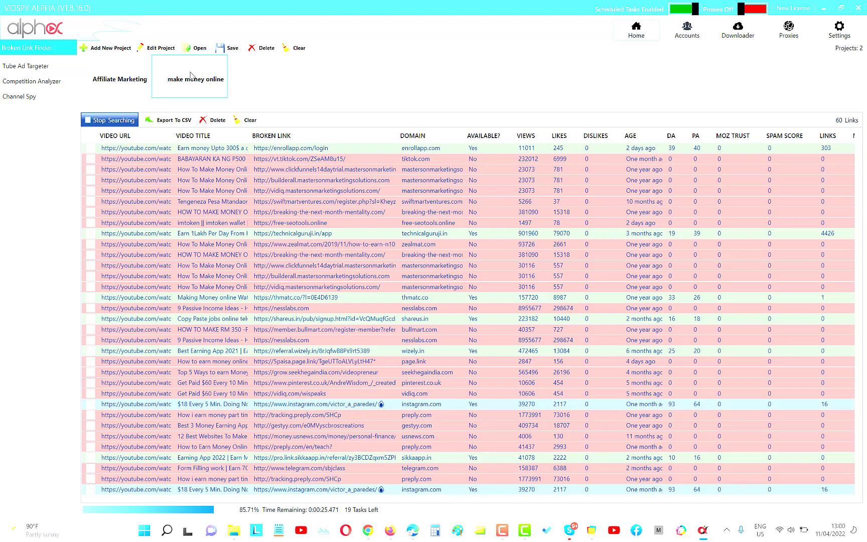
# Open Edit Project for make money online, showing its two keywords and YouTube-only search.
pyautogui.click(160, 48)
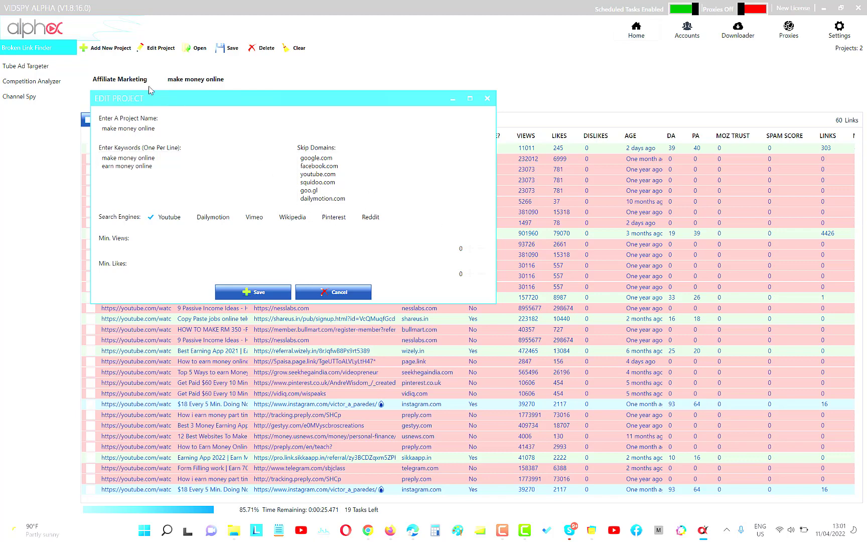
# Close the Edit Project window without saving, returning to the 60-link results table.
pyautogui.click(487, 102)
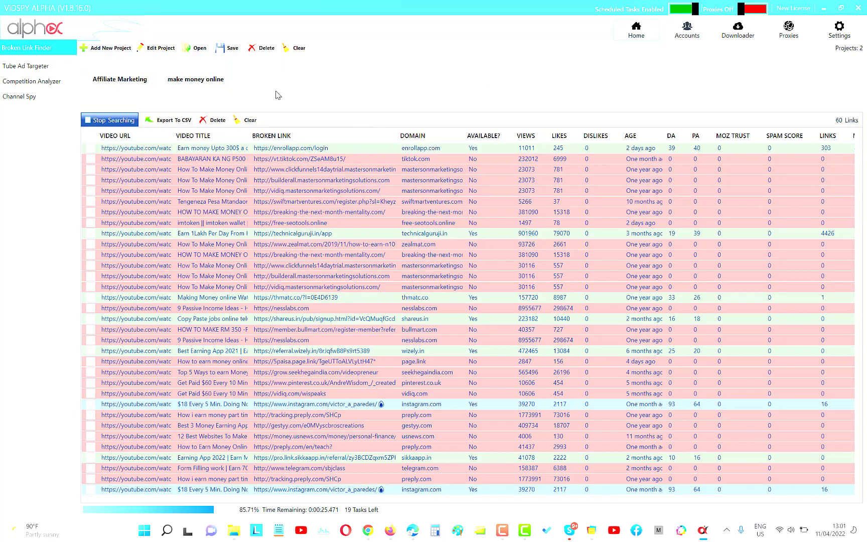
# Delete all not-available links, leaving 16 available results.
pyautogui.click(218, 121)
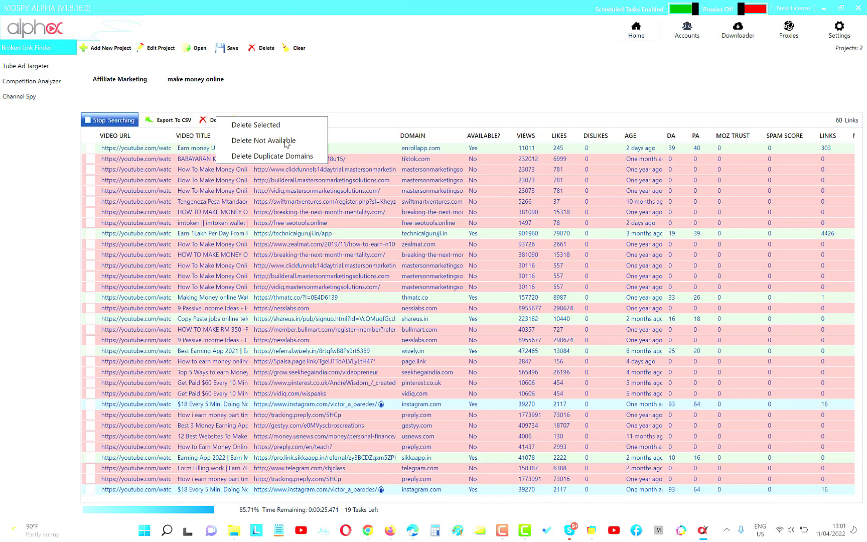
pyautogui.click(287, 144)
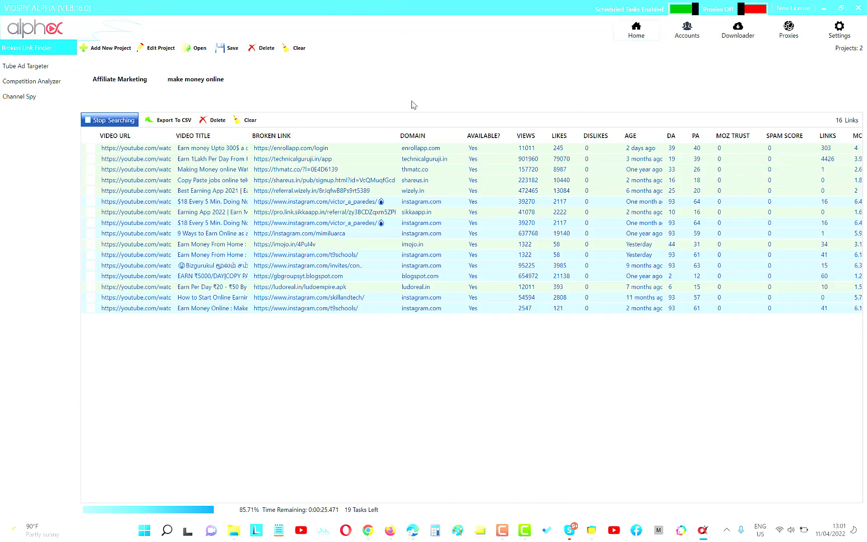
# Sort the 16 available results by VIEWS in descending order, most-viewed first.
pyautogui.click(532, 176)
pyautogui.click(522, 139)
pyautogui.click(522, 140)
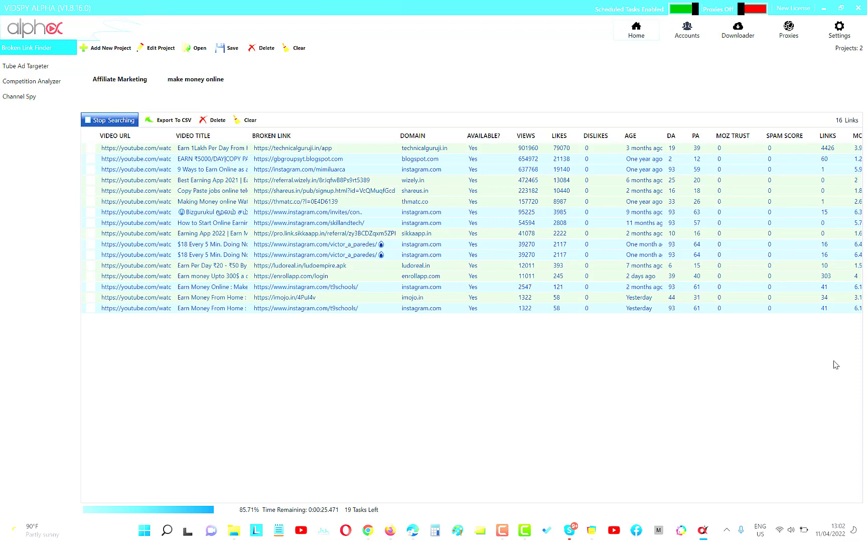
pyautogui.click(442, 159)
# Switch to the Affiliate Marketing project, showing its 1013 broken-link results.
pyautogui.click(131, 74)
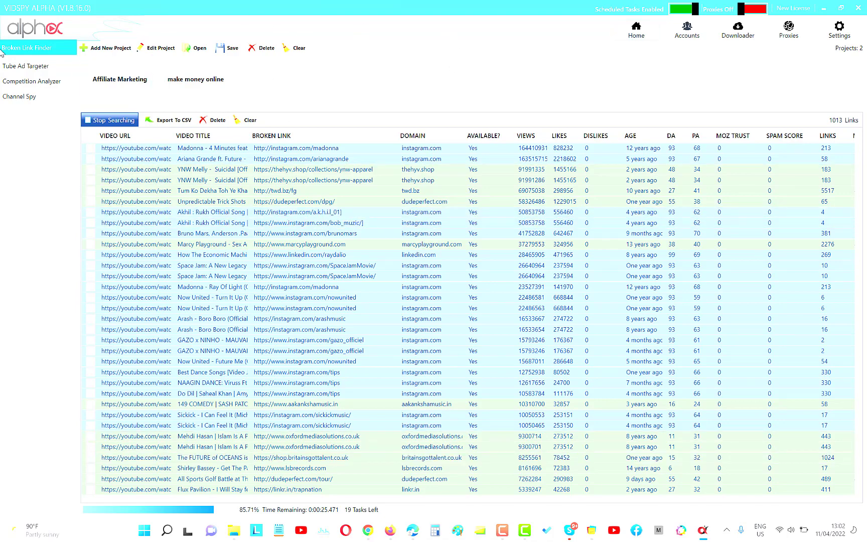
# Switch to Tube Ad Targeter, showing the AffiliateOne project's 1690 video URLs.
pyautogui.click(23, 68)
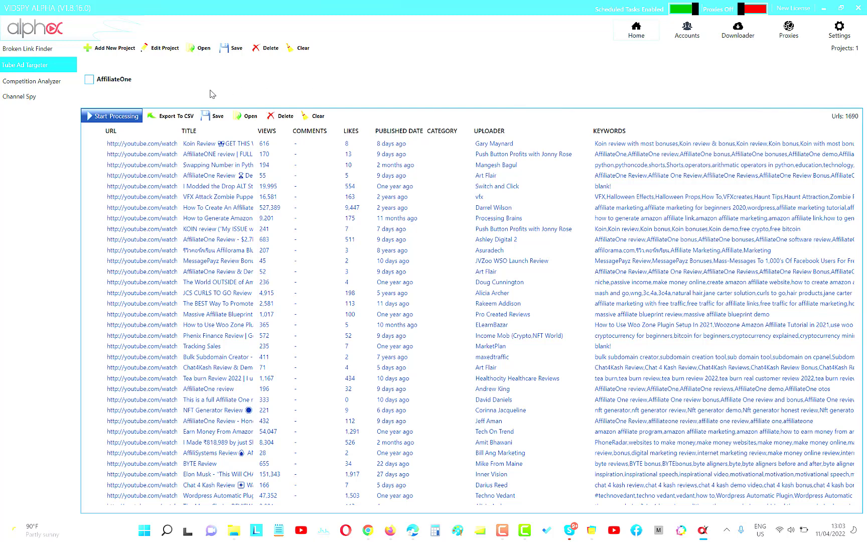
# In Channel Spy, widen the TITLE column and sort the videos by views, highest first.
pyautogui.click(22, 83)
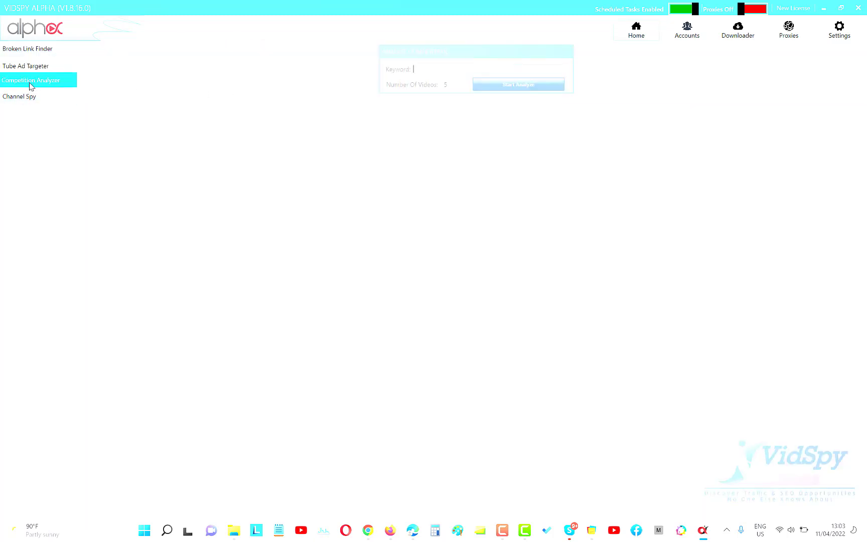
pyautogui.click(7, 100)
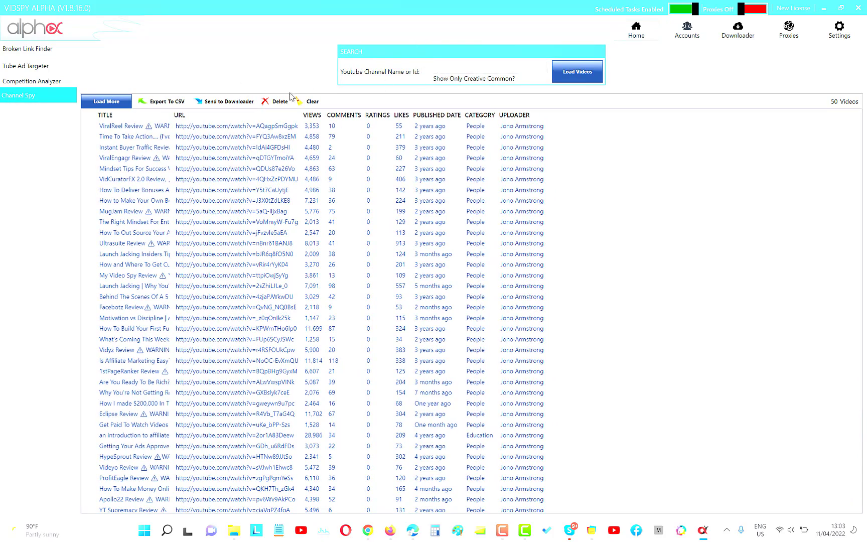
pyautogui.click(167, 126)
pyautogui.moveTo(172, 114); pyautogui.dragTo(378, 114)
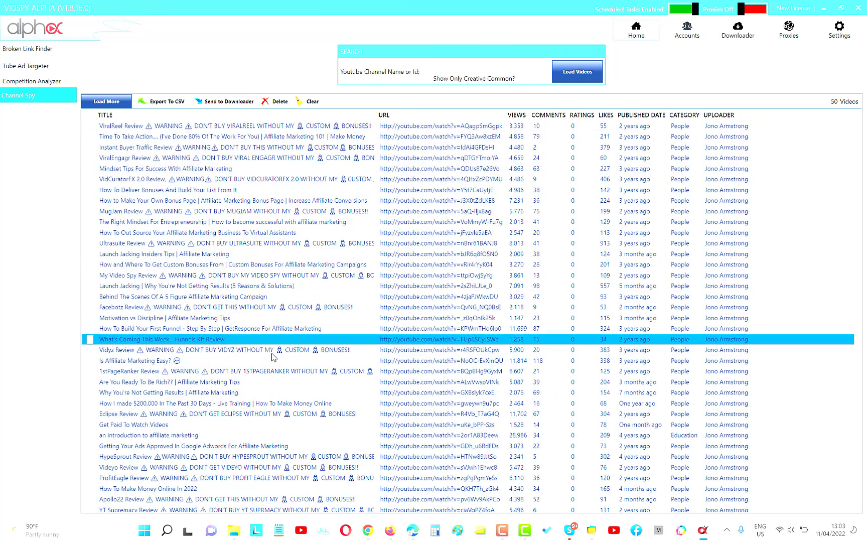
pyautogui.click(518, 117)
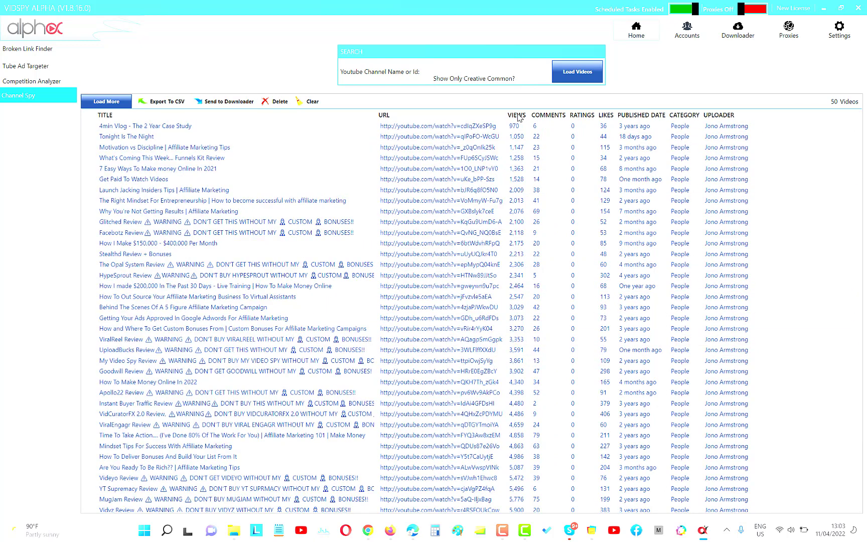
pyautogui.click(518, 117)
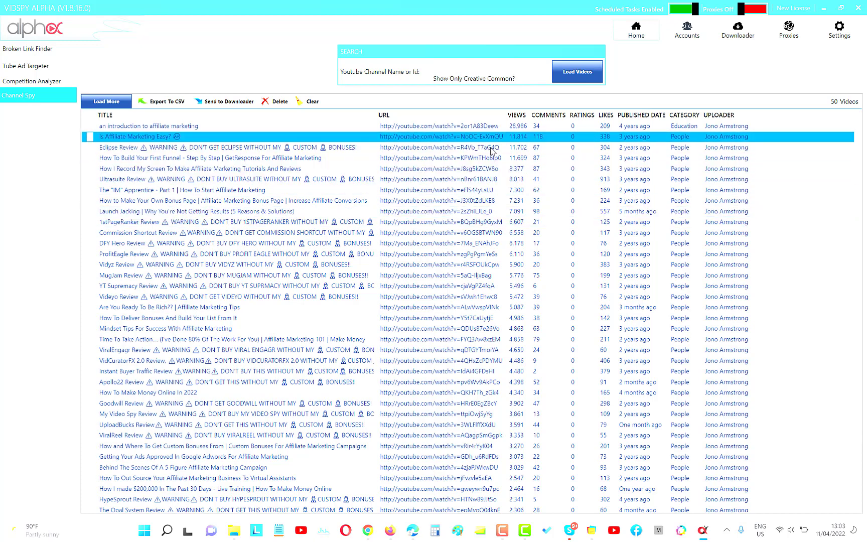
# Inspect videos like Eclipse Review, Is Affiliate Marketing Easy? and the most-viewed one by selecting their rows.
pyautogui.click(210, 147)
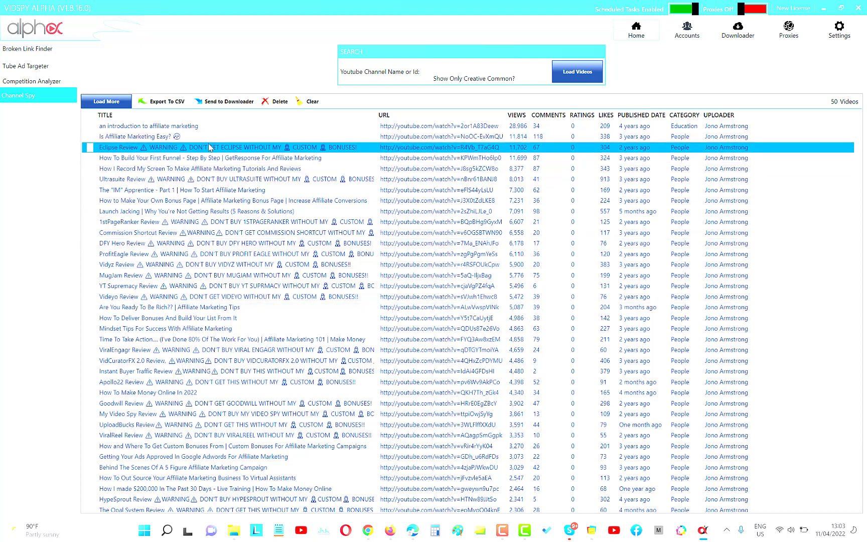
pyautogui.click(238, 136)
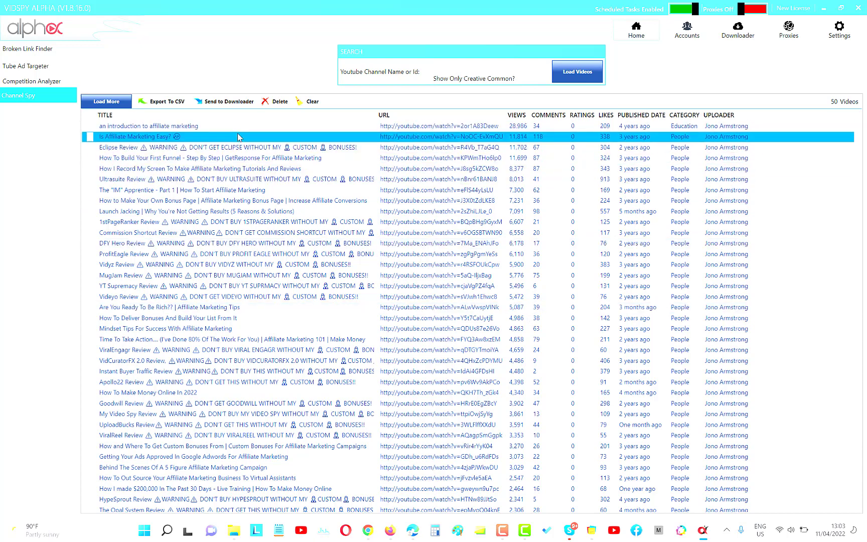
pyautogui.click(236, 131)
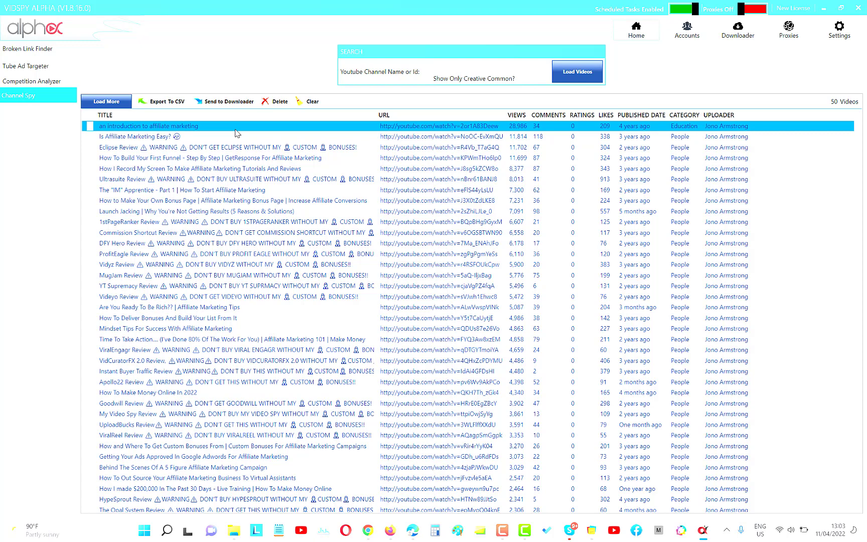
pyautogui.keyDown('ctrl'); pyautogui.click(236, 130); pyautogui.keyUp('ctrl')
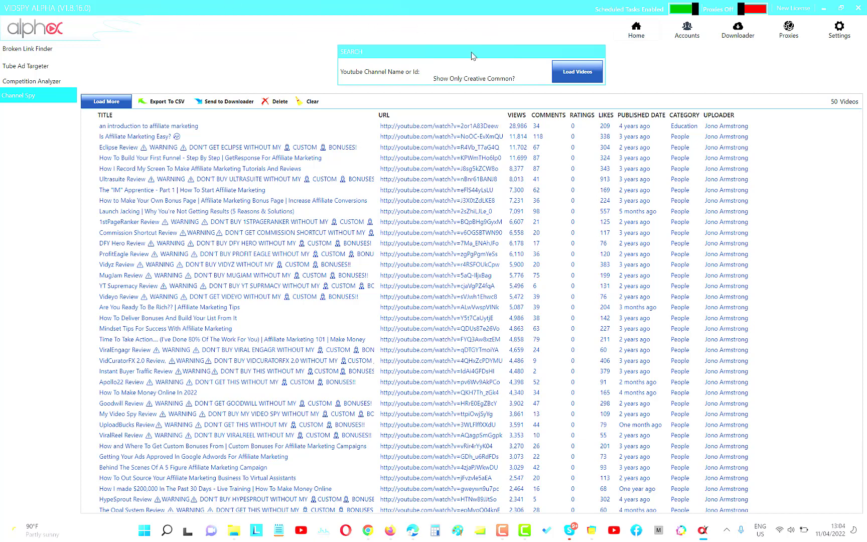
pyautogui.click(426, 128)
pyautogui.click(404, 135)
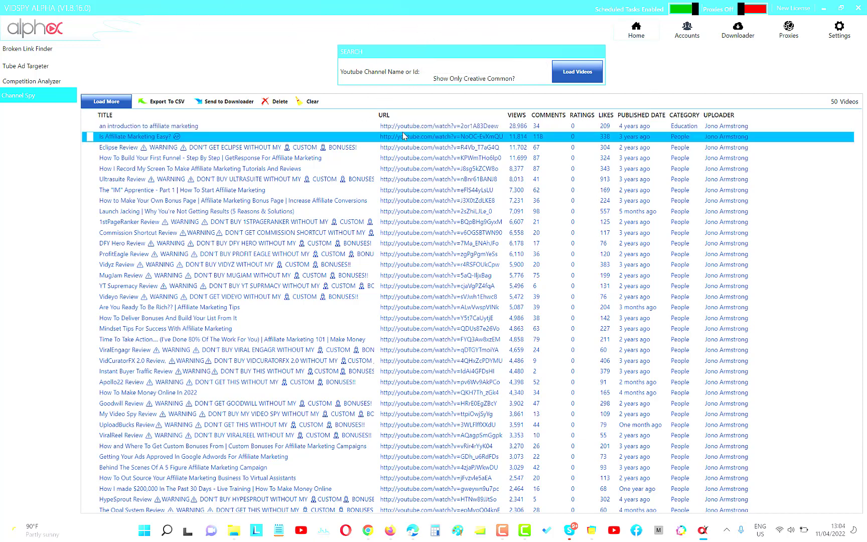
# Analyze the keyword 'affiliate marketing' in Competition Analyzer and acknowledge the Task Completed message.
pyautogui.click(38, 83)
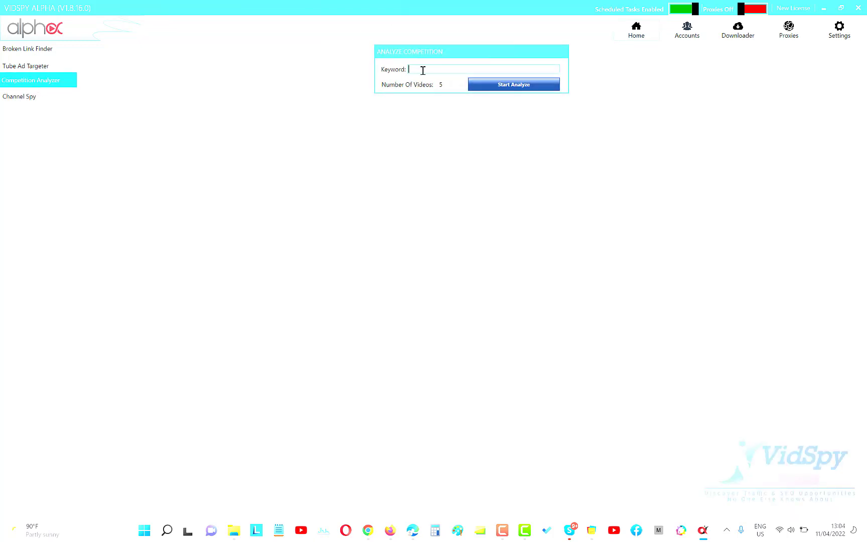
pyautogui.write('ffiliate mar')
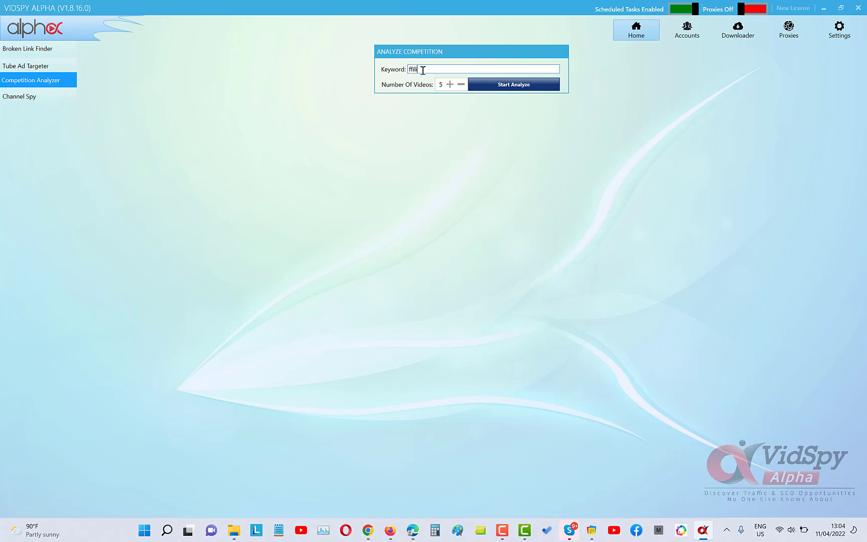
pyautogui.write('keting')
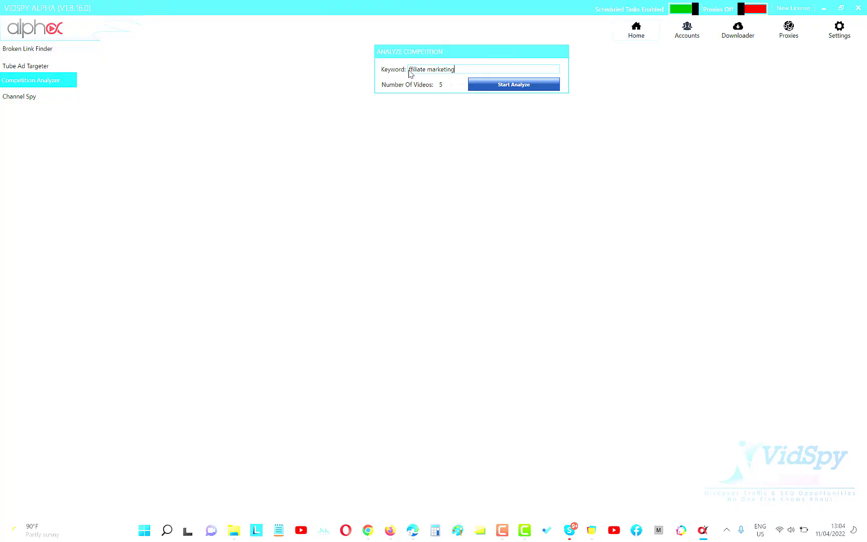
pyautogui.click(411, 71)
pyautogui.press('Delete')
pyautogui.press('Delete')
pyautogui.write('aff')
pyautogui.click(509, 84)
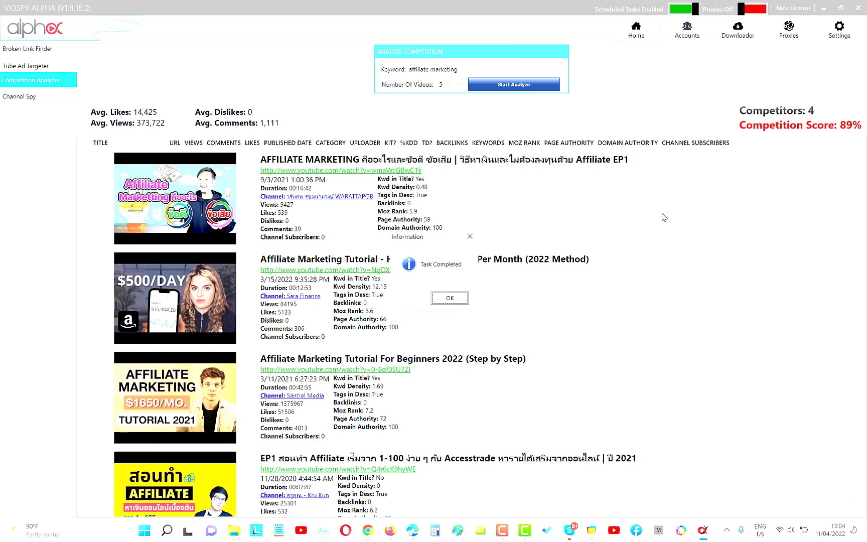
pyautogui.click(450, 297)
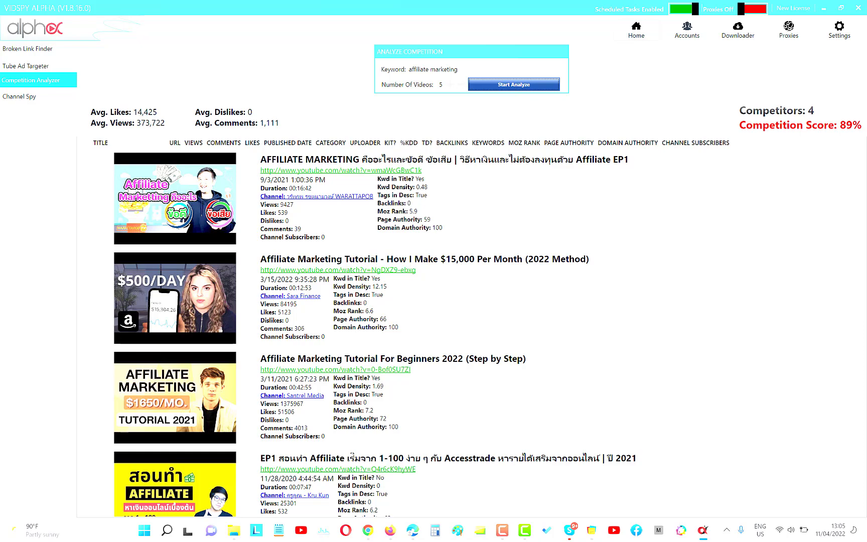
# Back in Broken Link Finder, review the Affiliate Marketing project's settings and close them unchanged.
pyautogui.click(25, 48)
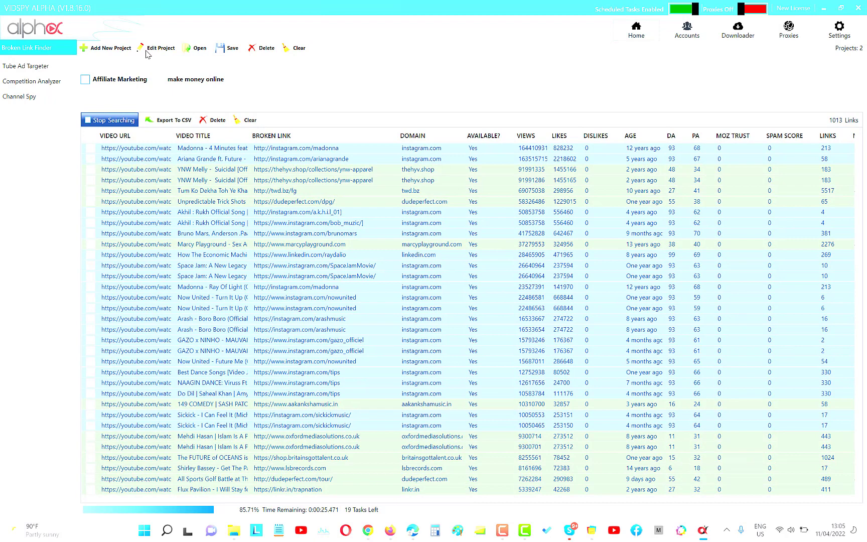
pyautogui.click(160, 49)
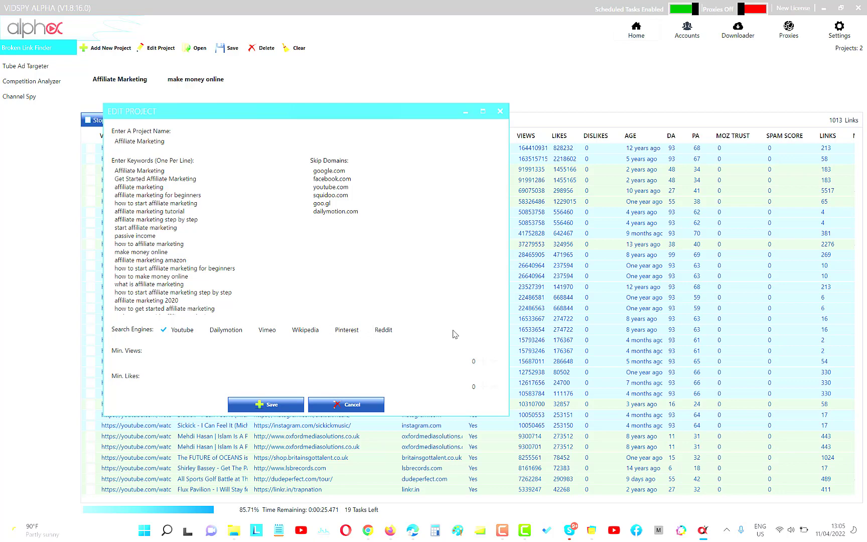
pyautogui.click(500, 111)
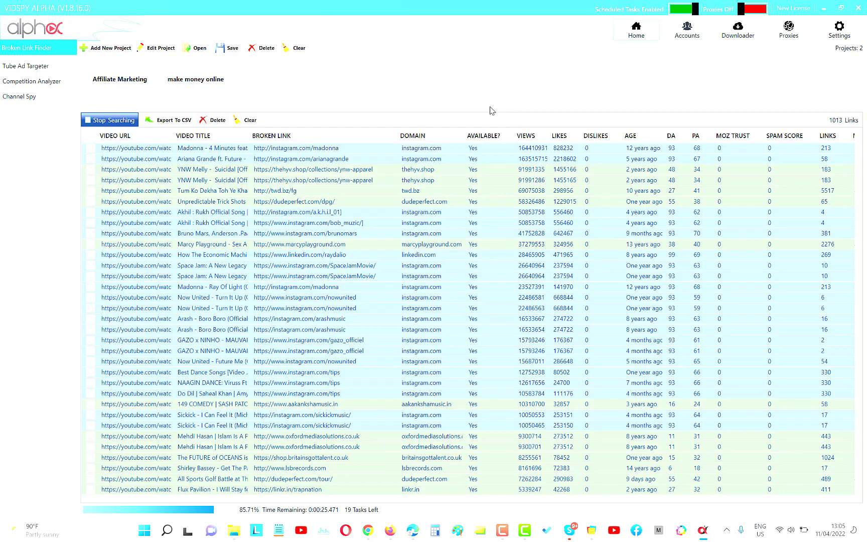